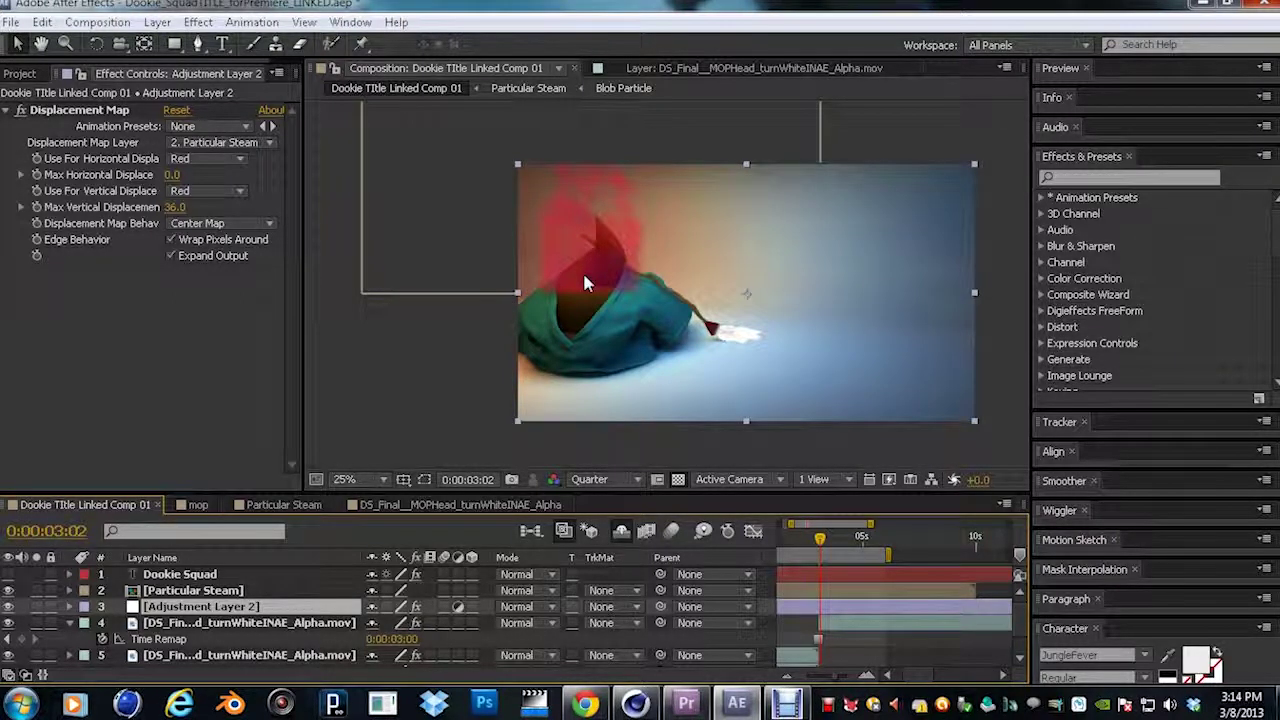
- Toggle the Particular Steam layer off and on to compare, then select and nudge it
left_click(606, 273)
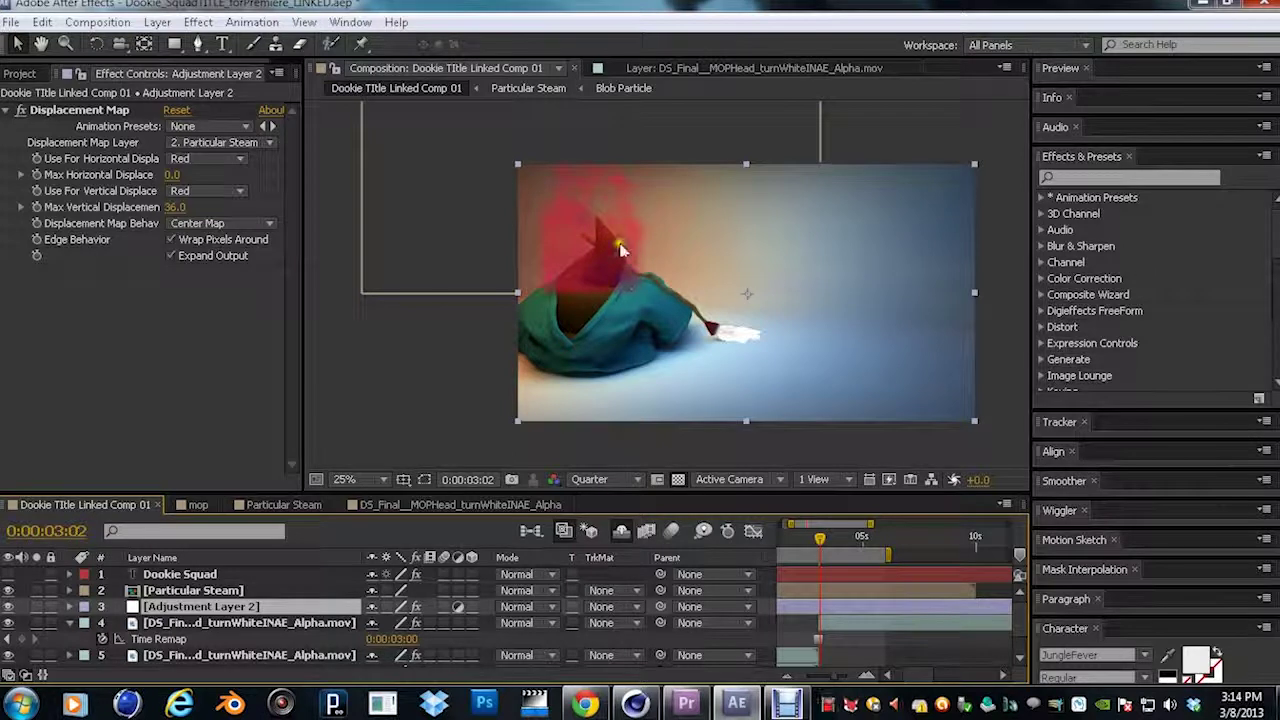
left_click(8, 590)
left_click(8, 590)
left_click(183, 592)
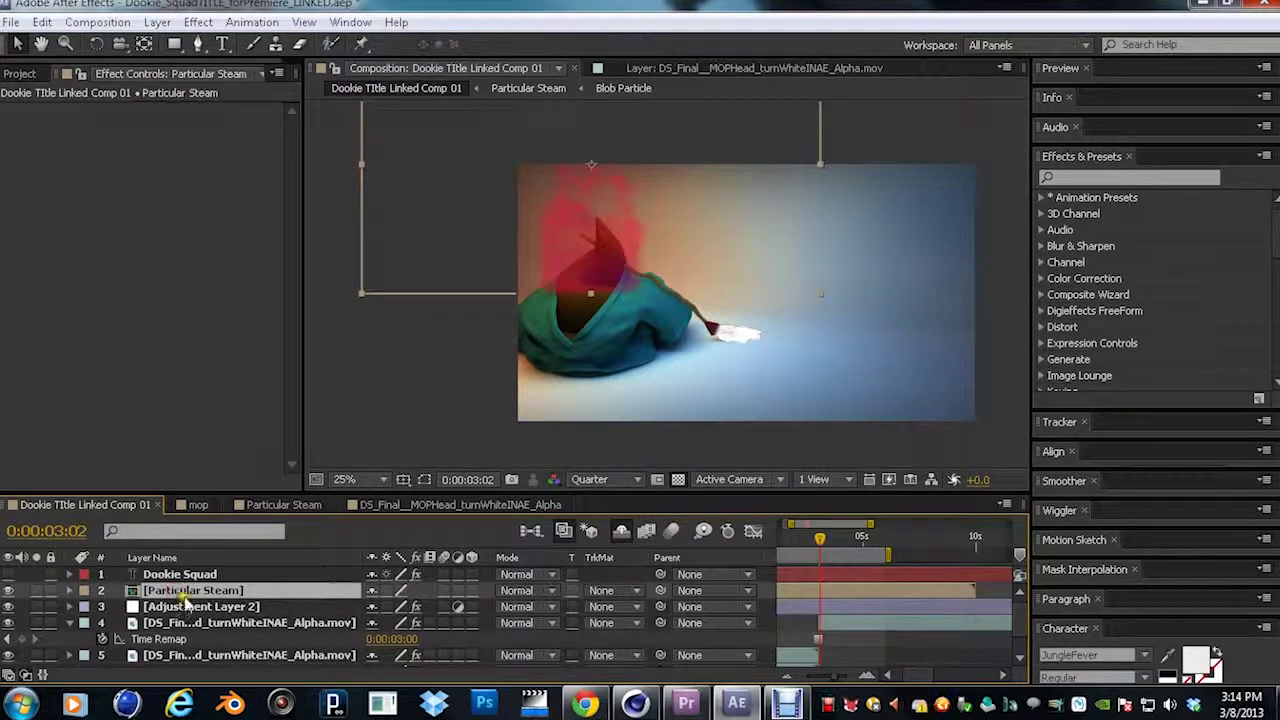
left_click_drag(183, 604, 170, 596)
- Inspect the Particular Steam precomp and its Particle Fire layer, then return to the Dookie comp
double_click(500, 252)
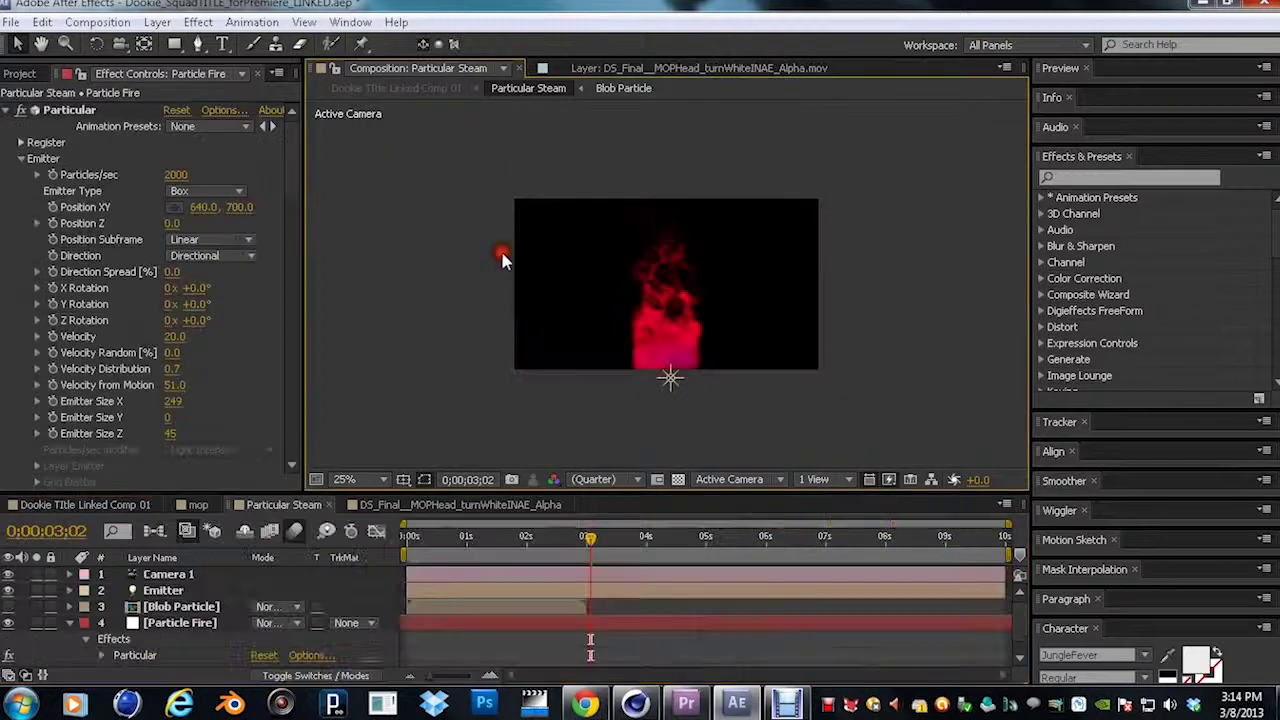
left_click(83, 507)
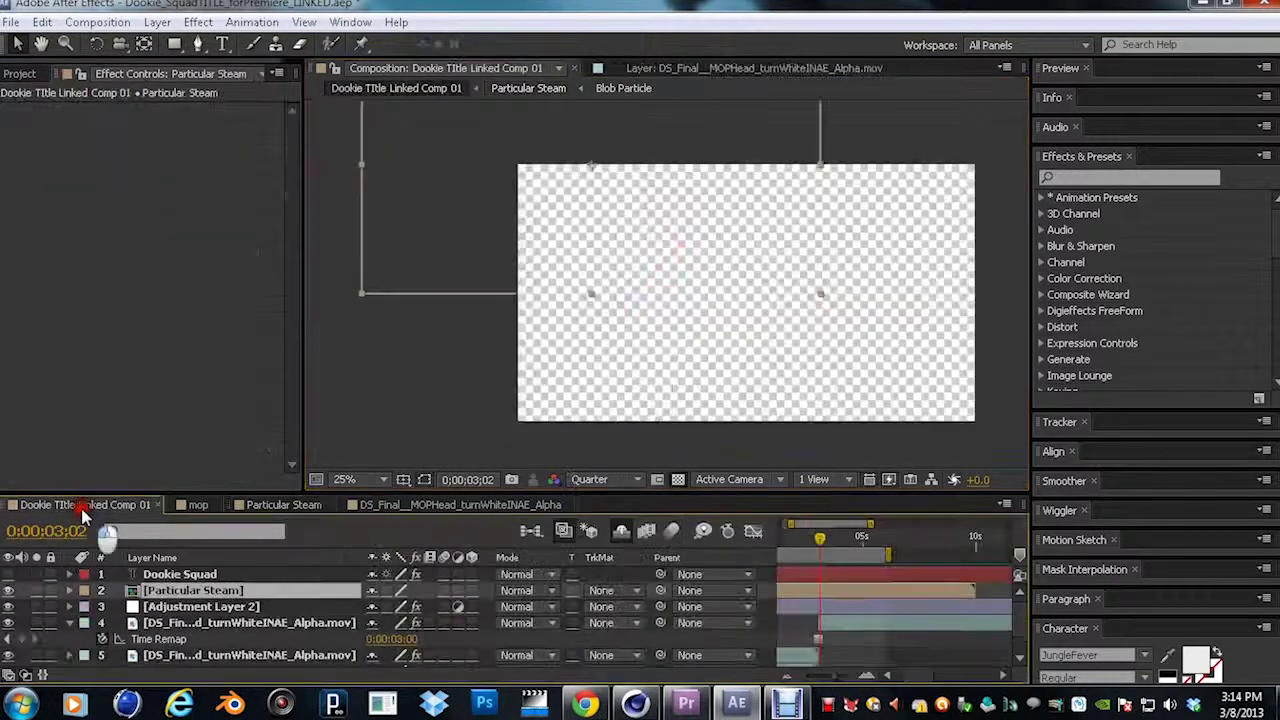
double_click(514, 236)
double_click(427, 253)
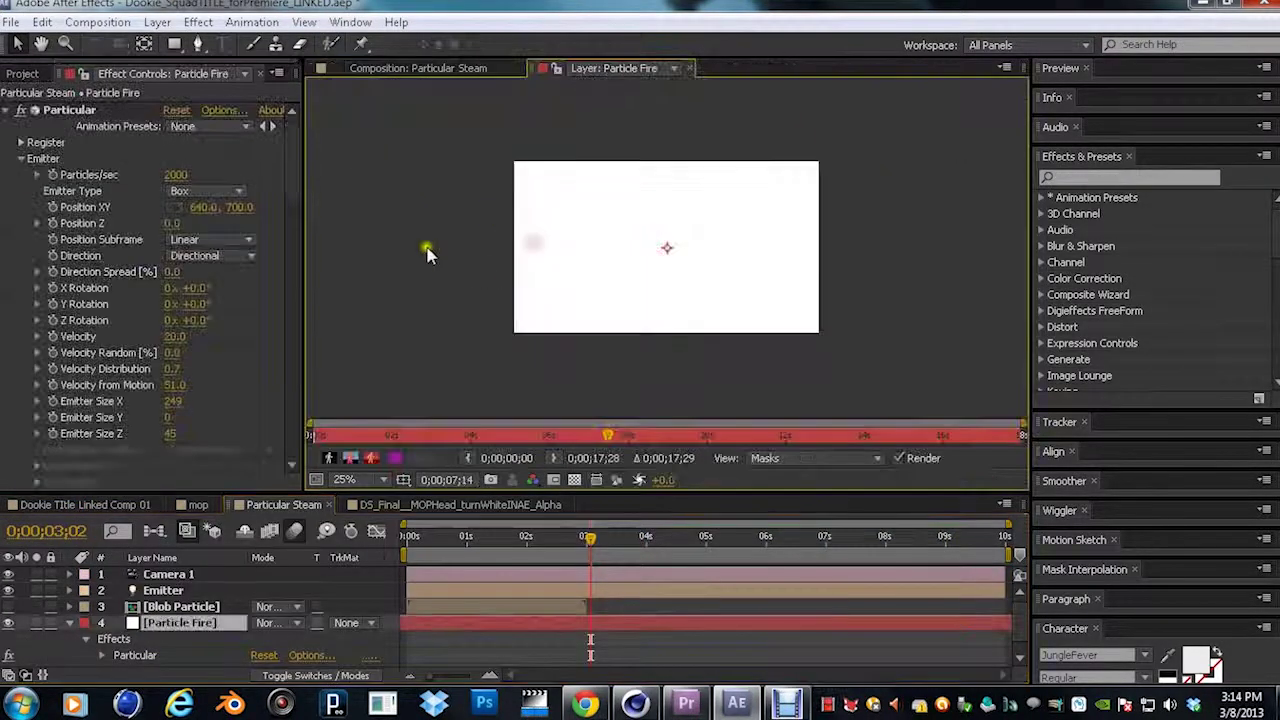
left_click(128, 505)
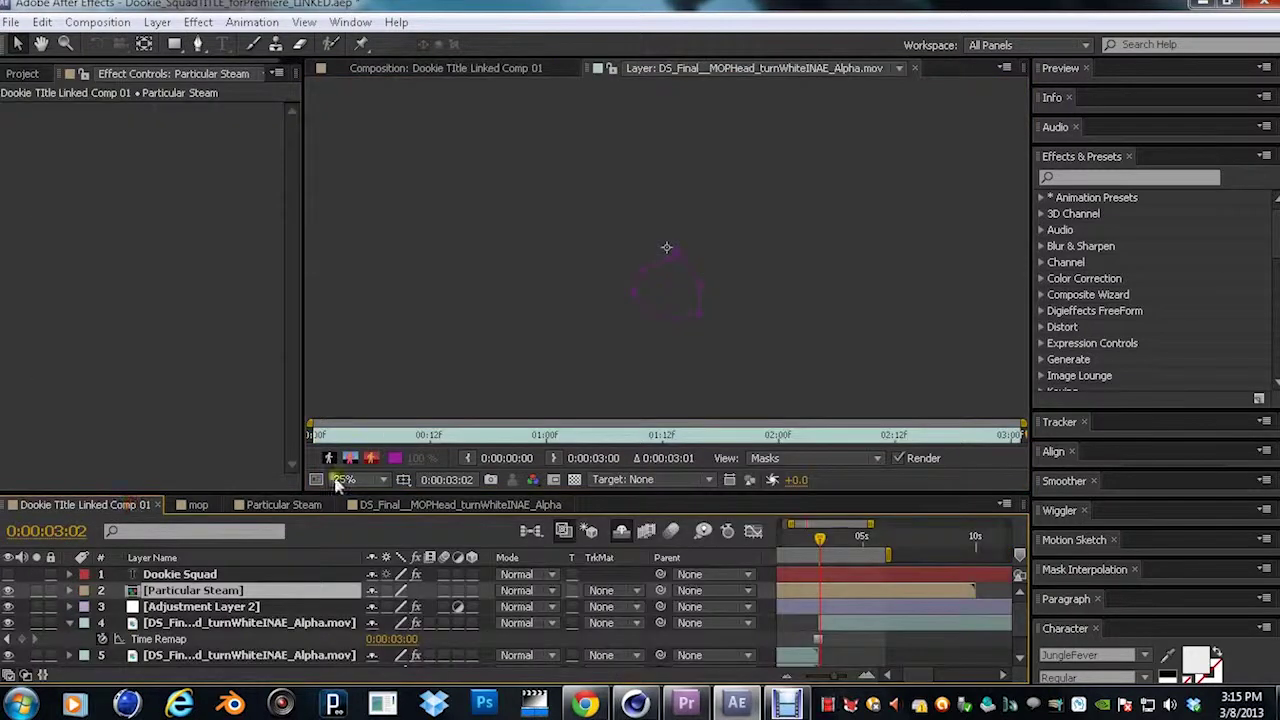
- Move the current time back to 0:00:02:16 and recheck the Particular Steam precomp
left_click(815, 540)
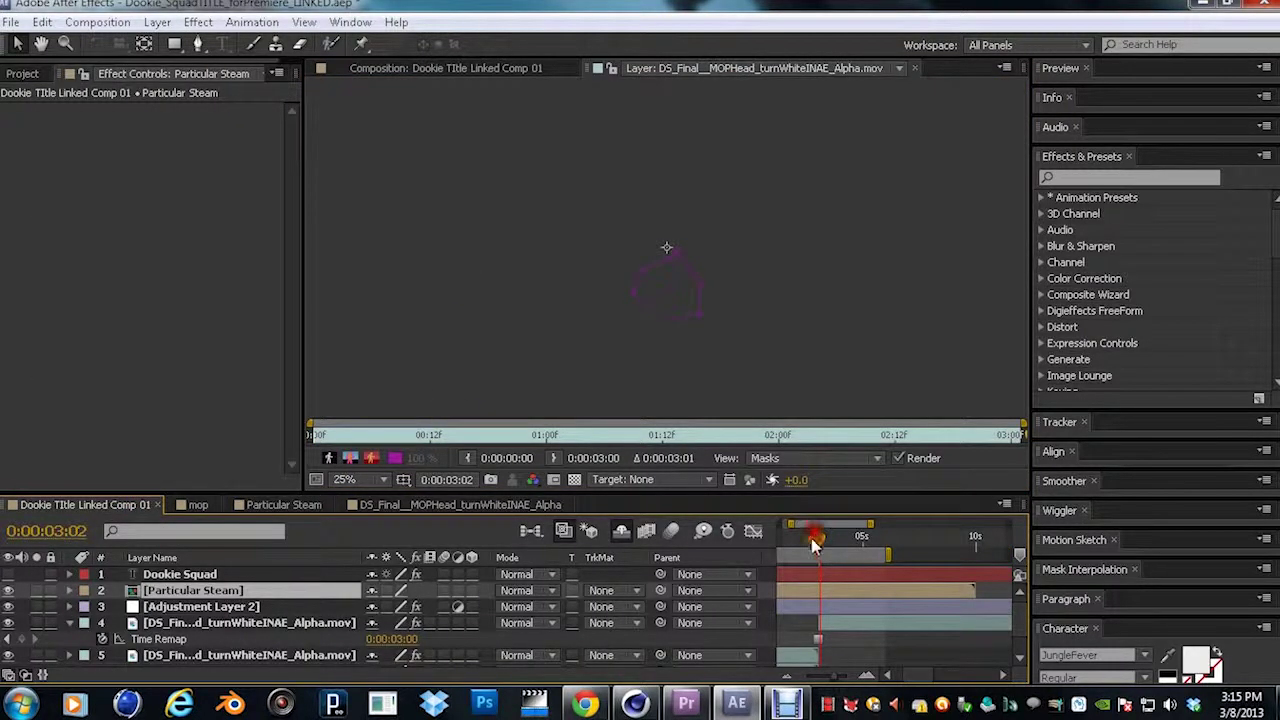
left_click_drag(815, 540, 810, 540)
left_click(418, 72)
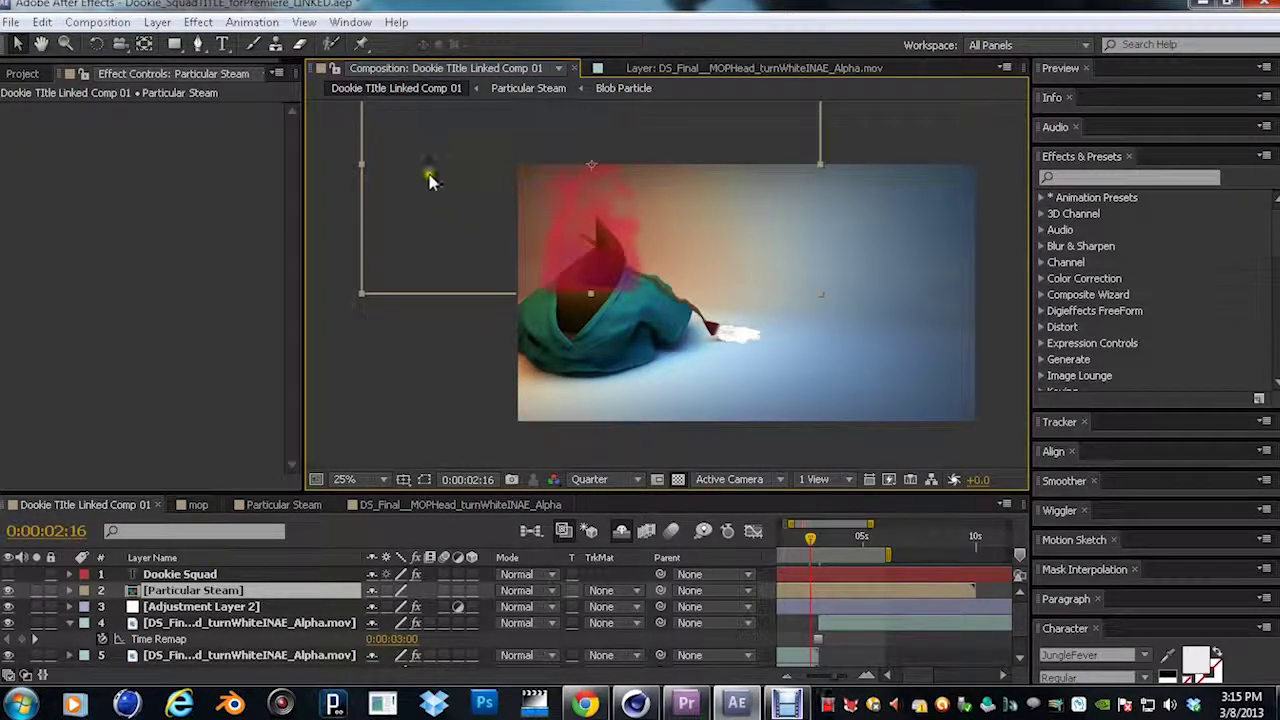
double_click(423, 287)
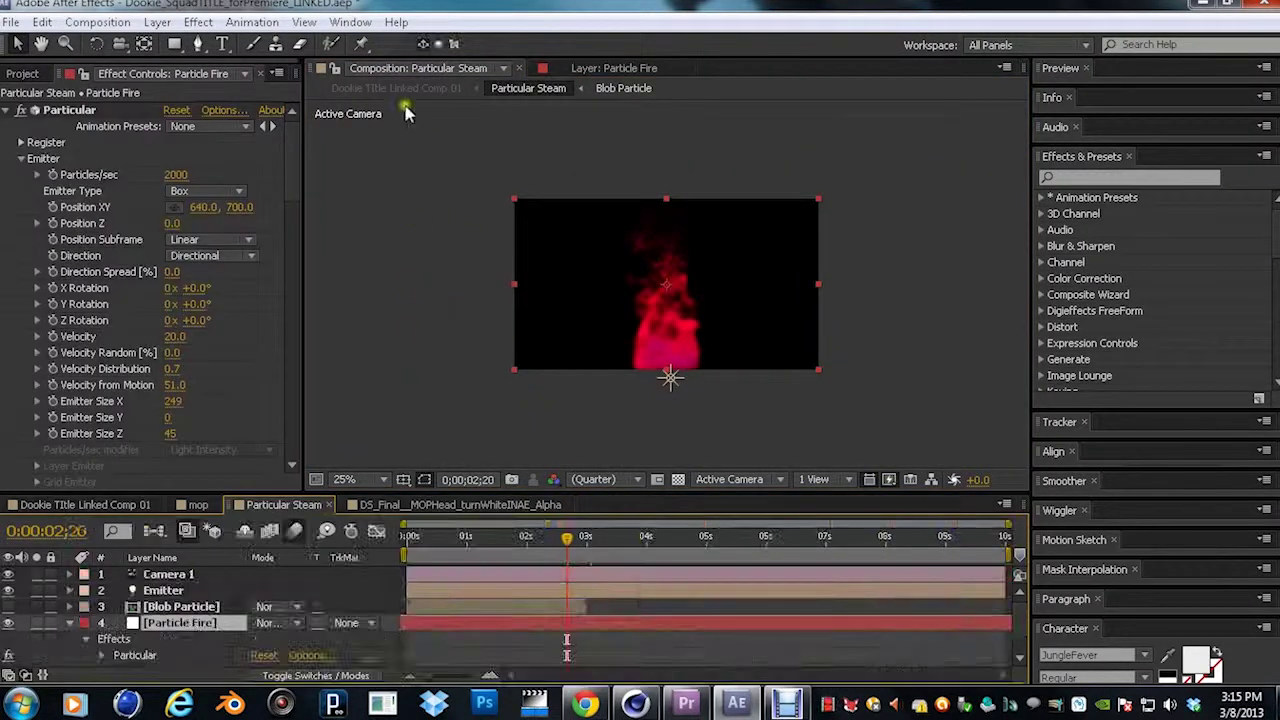
left_click(88, 504)
- Drag the Particular Steam layer to line up with the comp frame, shifting it slightly right
left_click(489, 252)
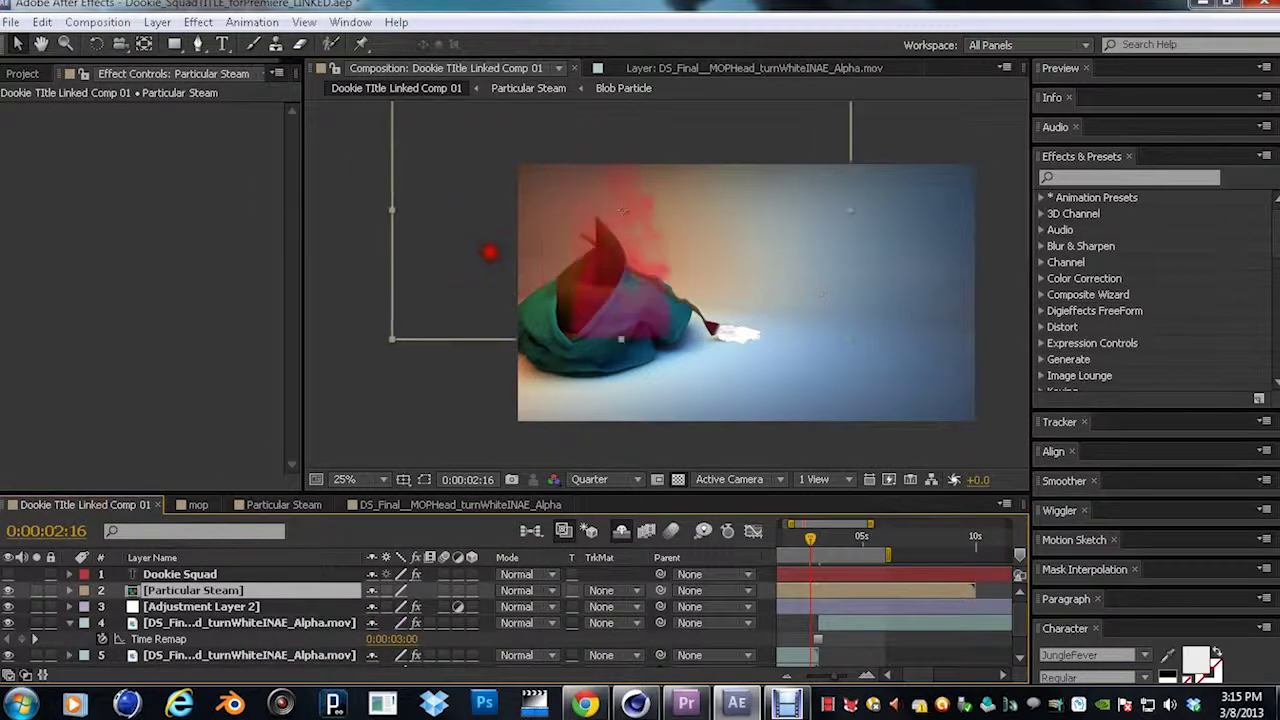
left_click_drag(489, 252, 616, 333)
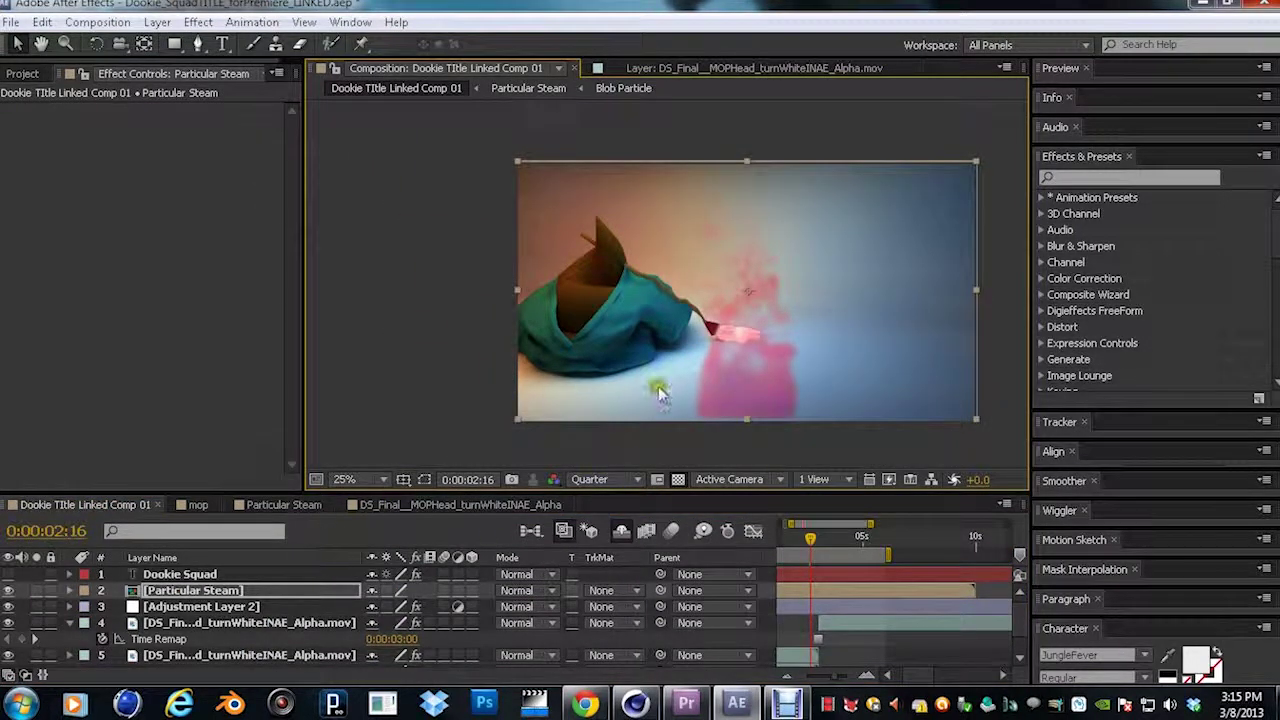
left_click_drag(658, 392, 700, 398)
- In the Particular Steam comp, place the emitter near the frame's top-left
left_click(286, 507)
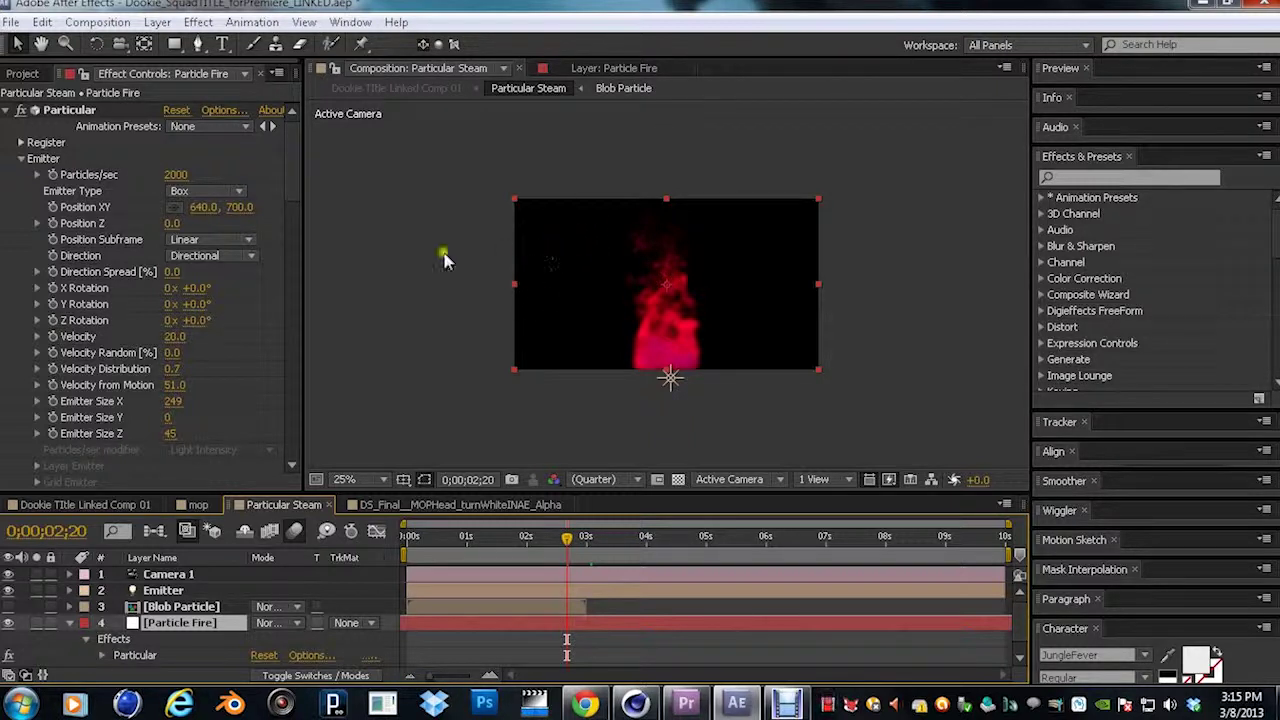
left_click(174, 207)
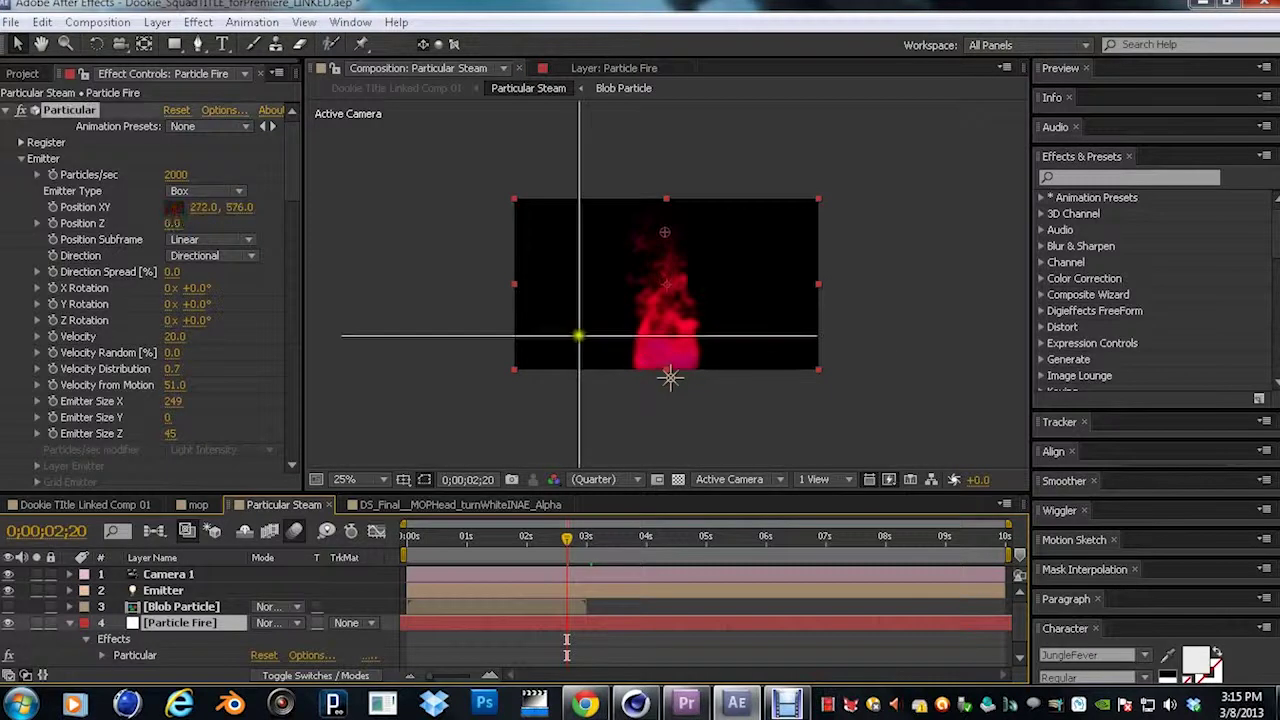
left_click(565, 259)
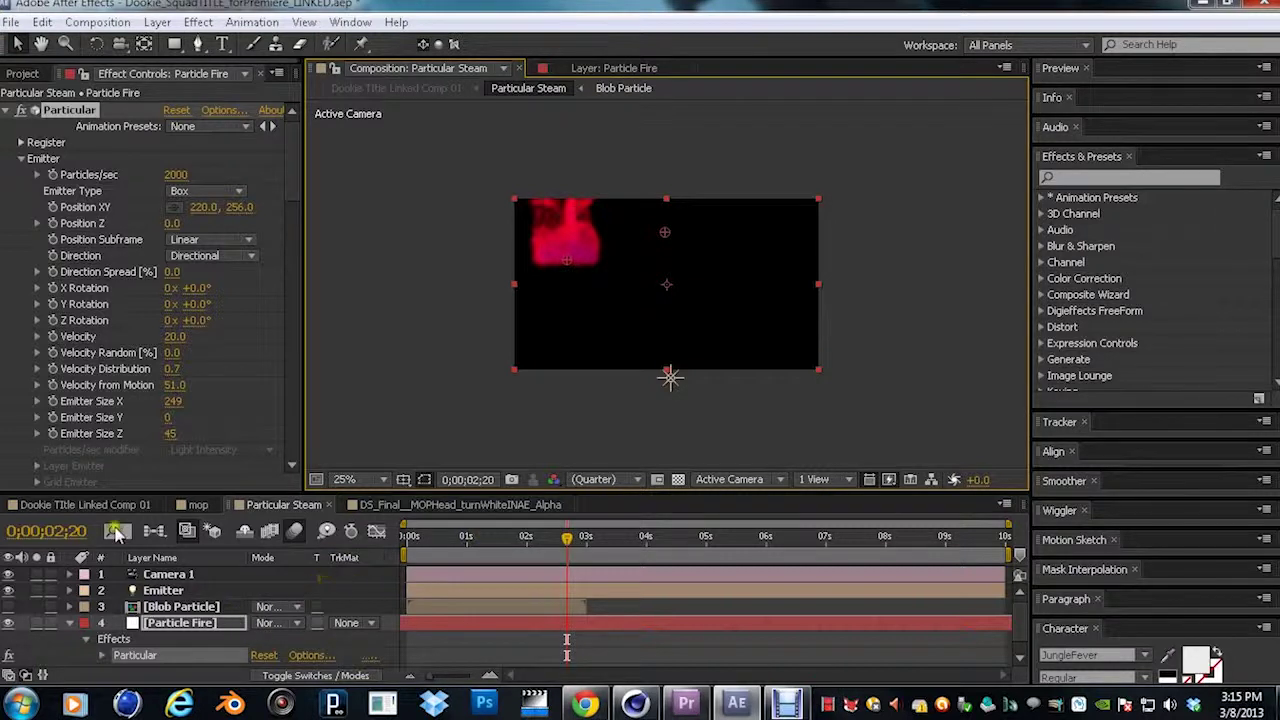
- Lower the emitter slightly to Position XY 224.0, 368.0, checking it in the Dookie comp
left_click(100, 505)
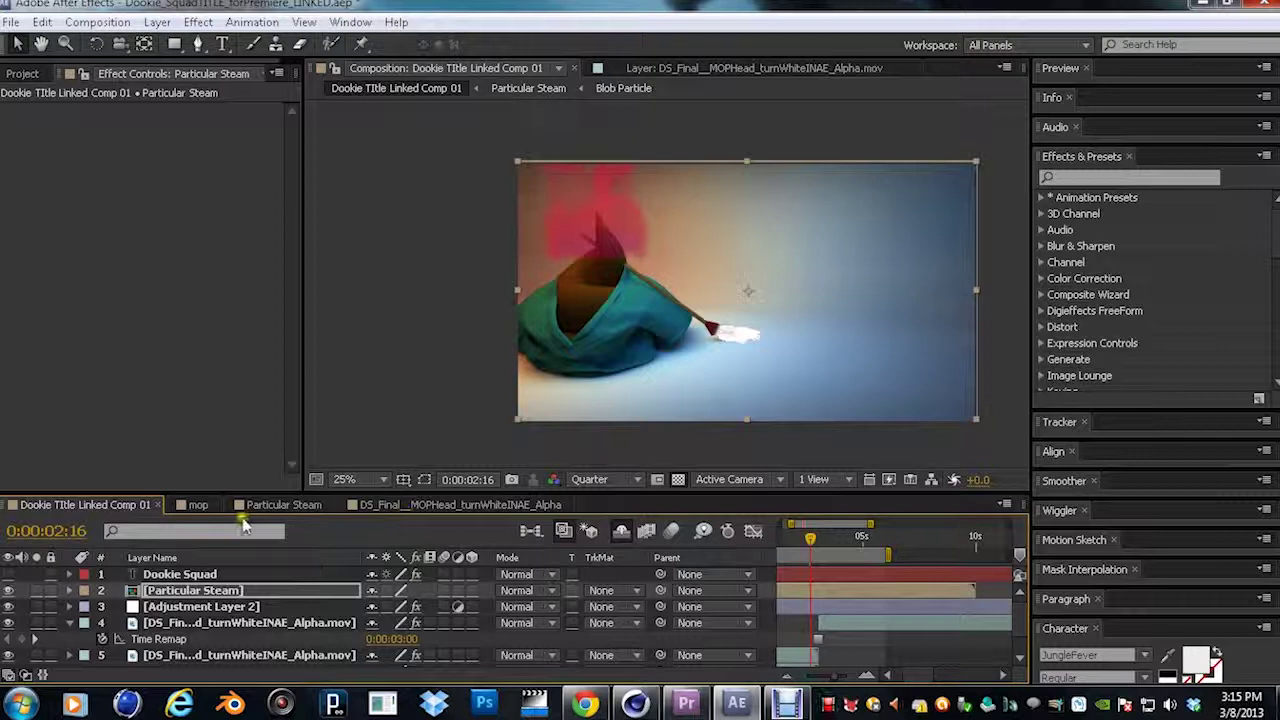
left_click(280, 506)
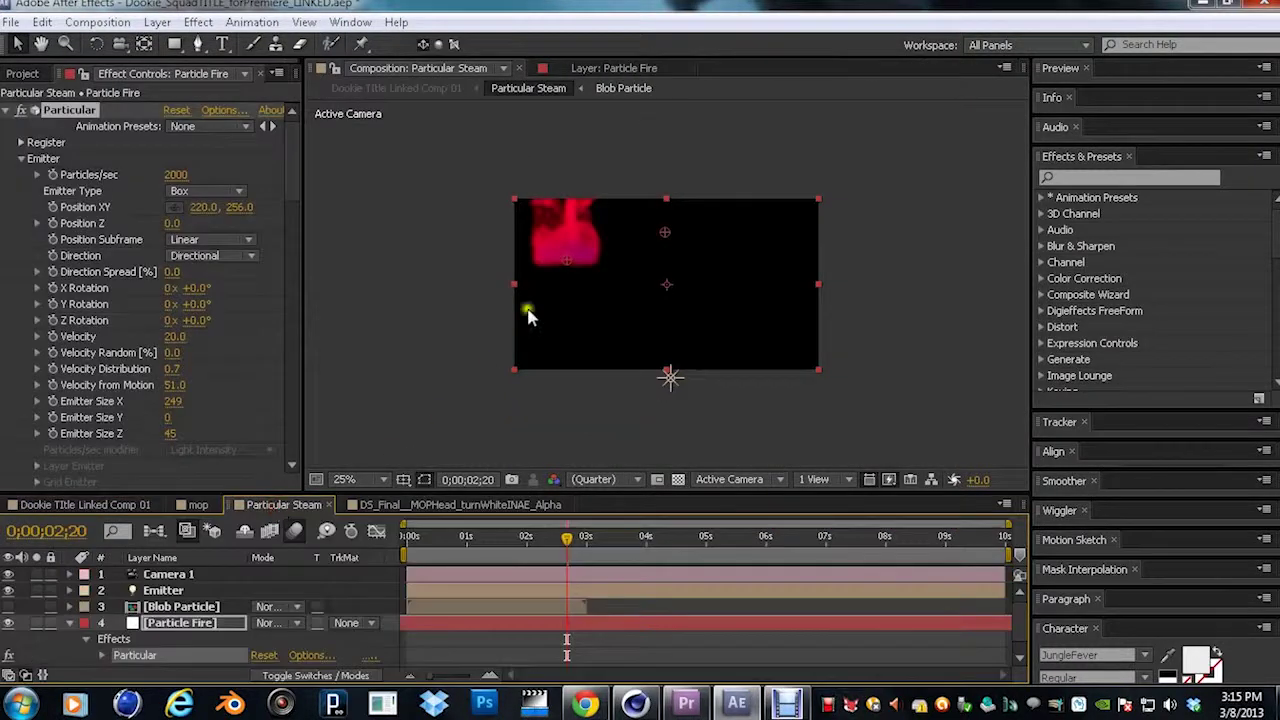
left_click_drag(565, 272, 567, 282)
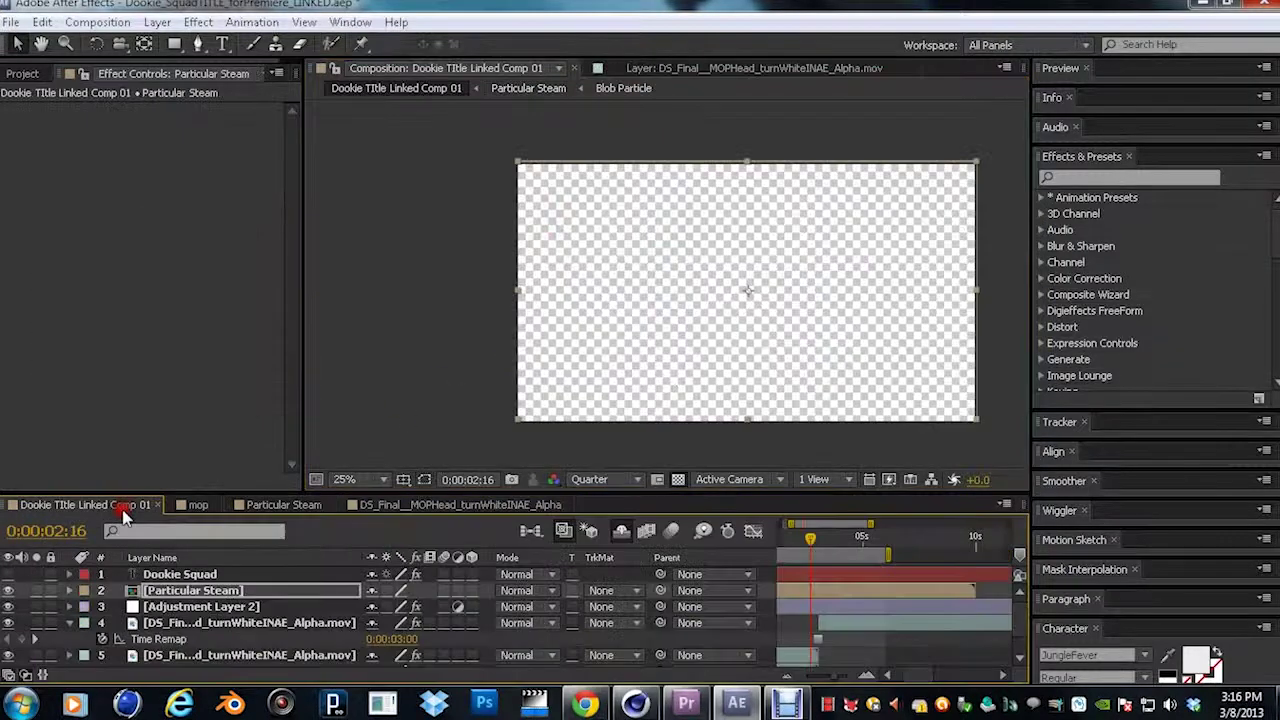
left_click(120, 510)
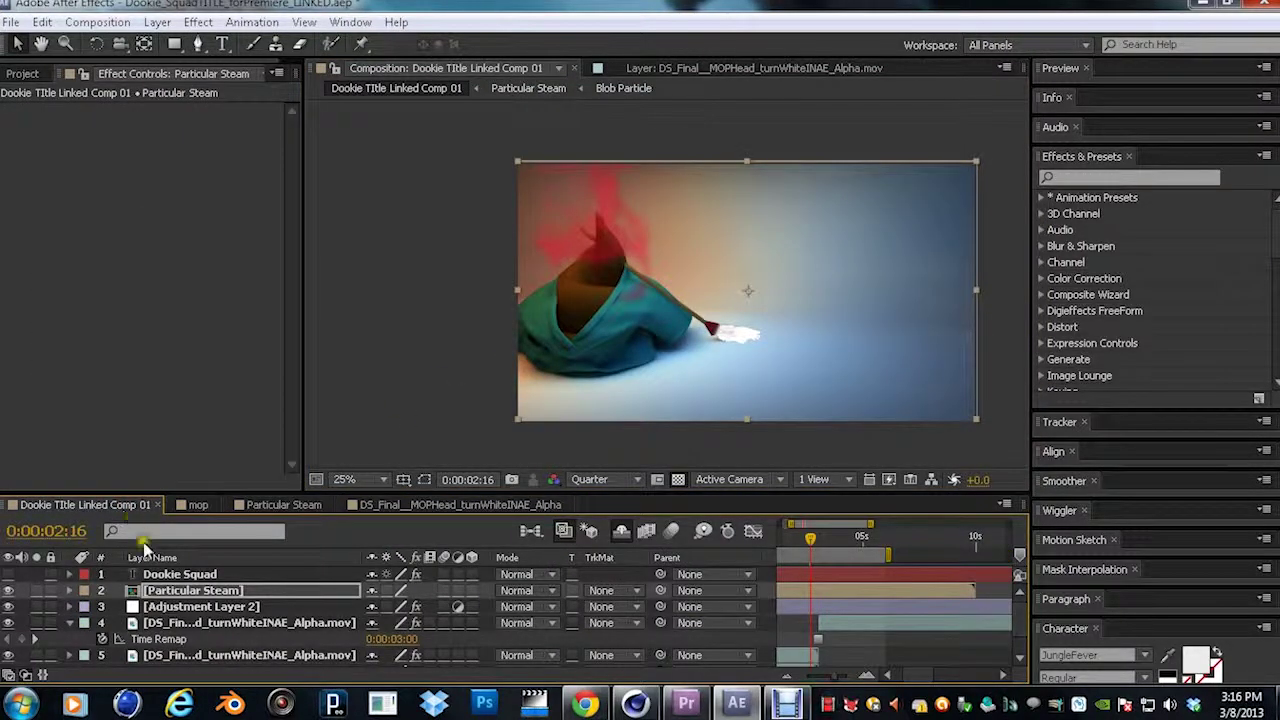
- Nudge the Particular Steam layer slightly over the character, then hide it
left_click(160, 590)
left_click(423, 474)
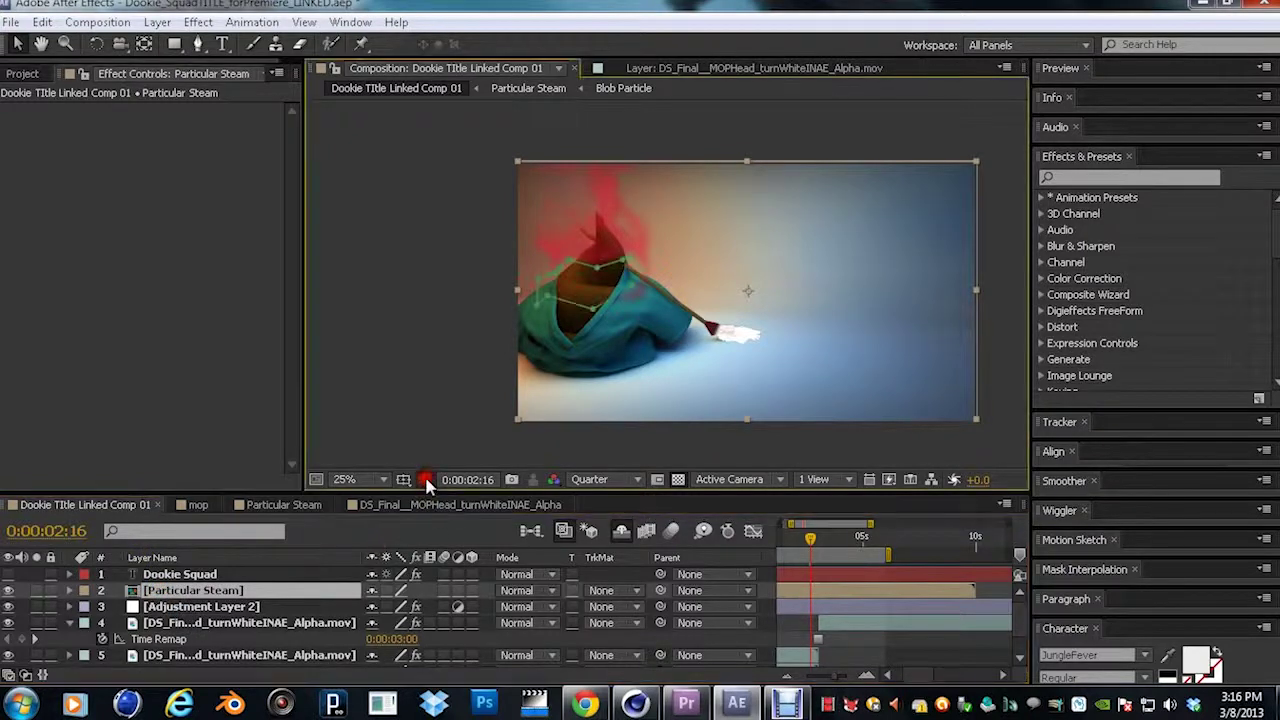
left_click(600, 285)
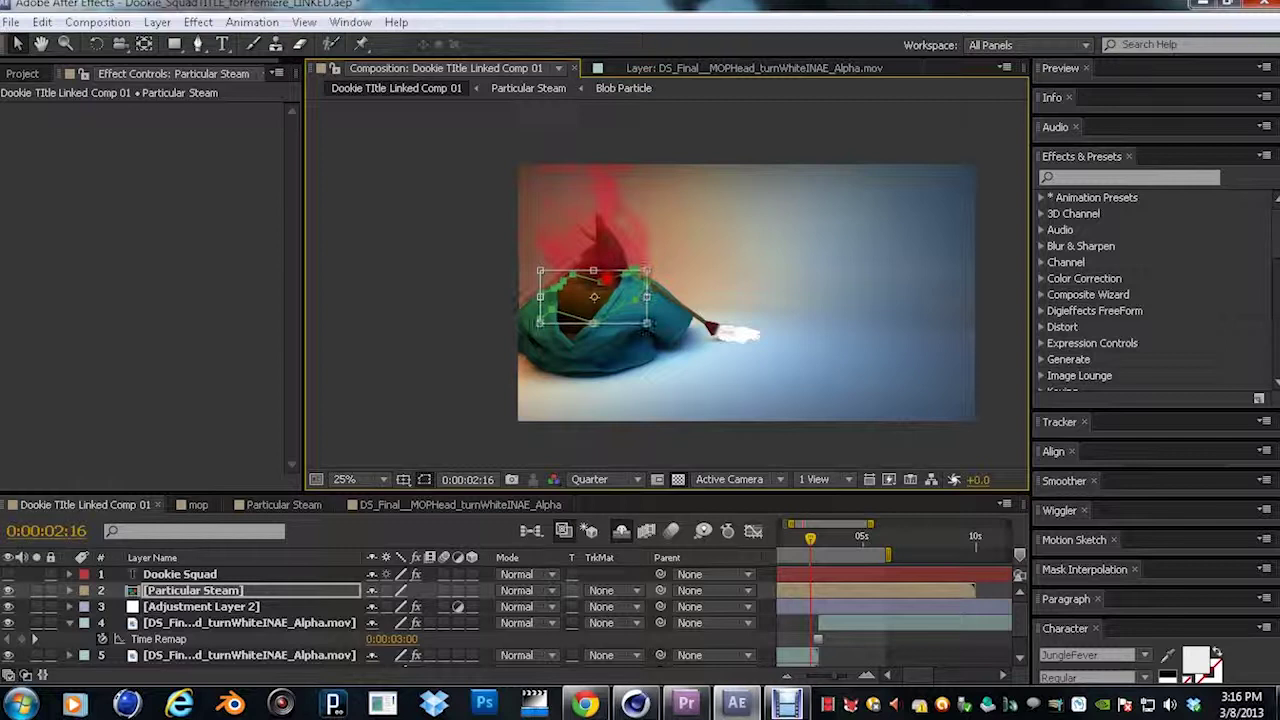
left_click_drag(600, 285, 602, 284)
left_click(147, 592)
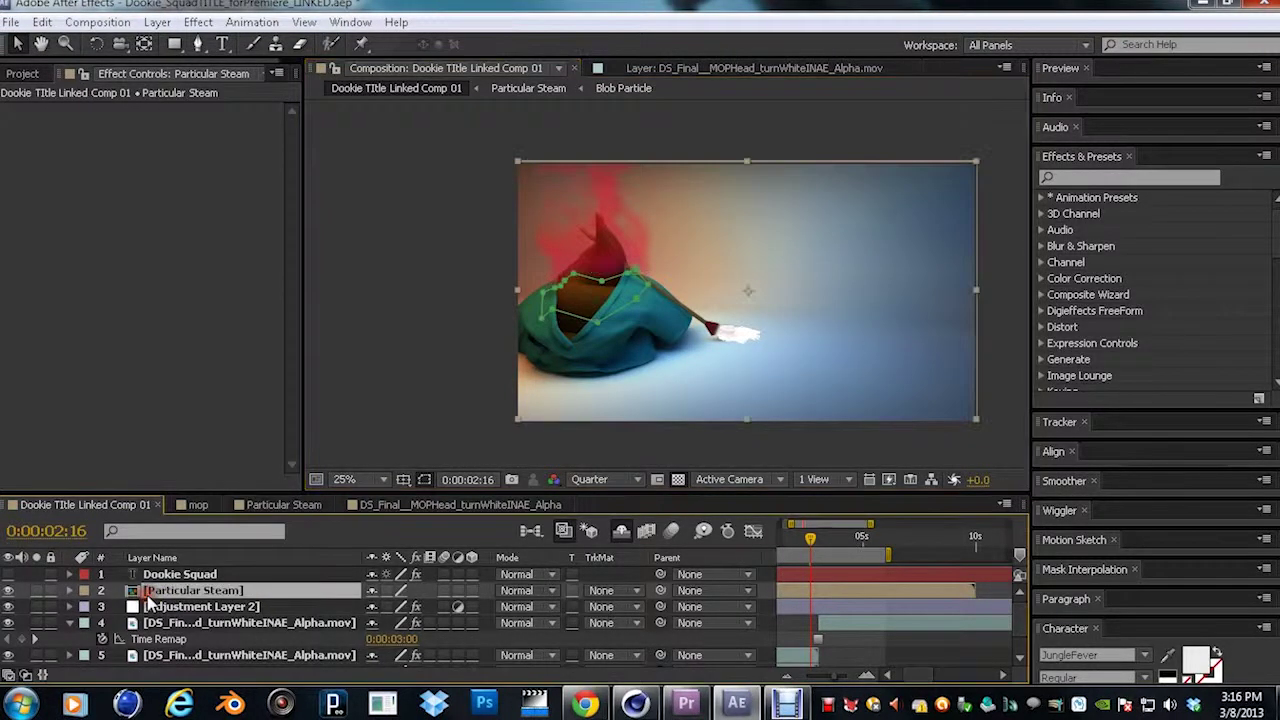
left_click(9, 592)
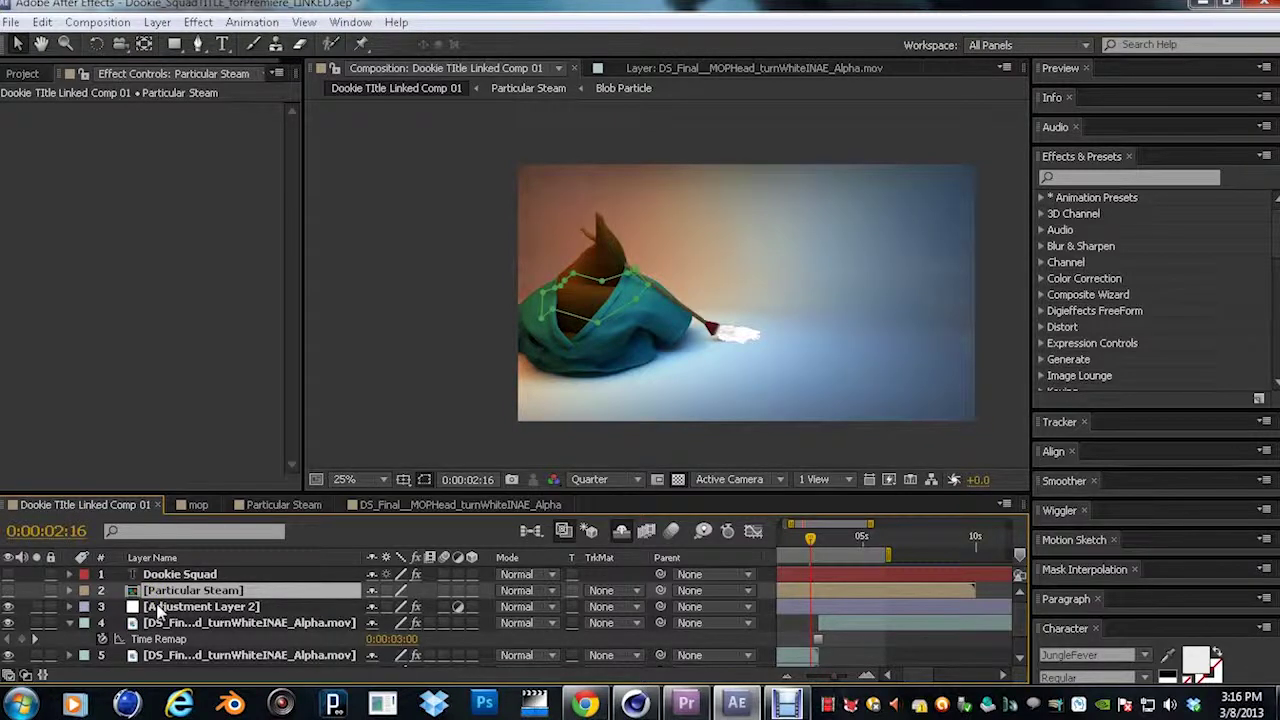
- Set Adjustment Layer 2's Displacement Map layer to Particular Steam, keeping the Red channel
left_click(157, 610)
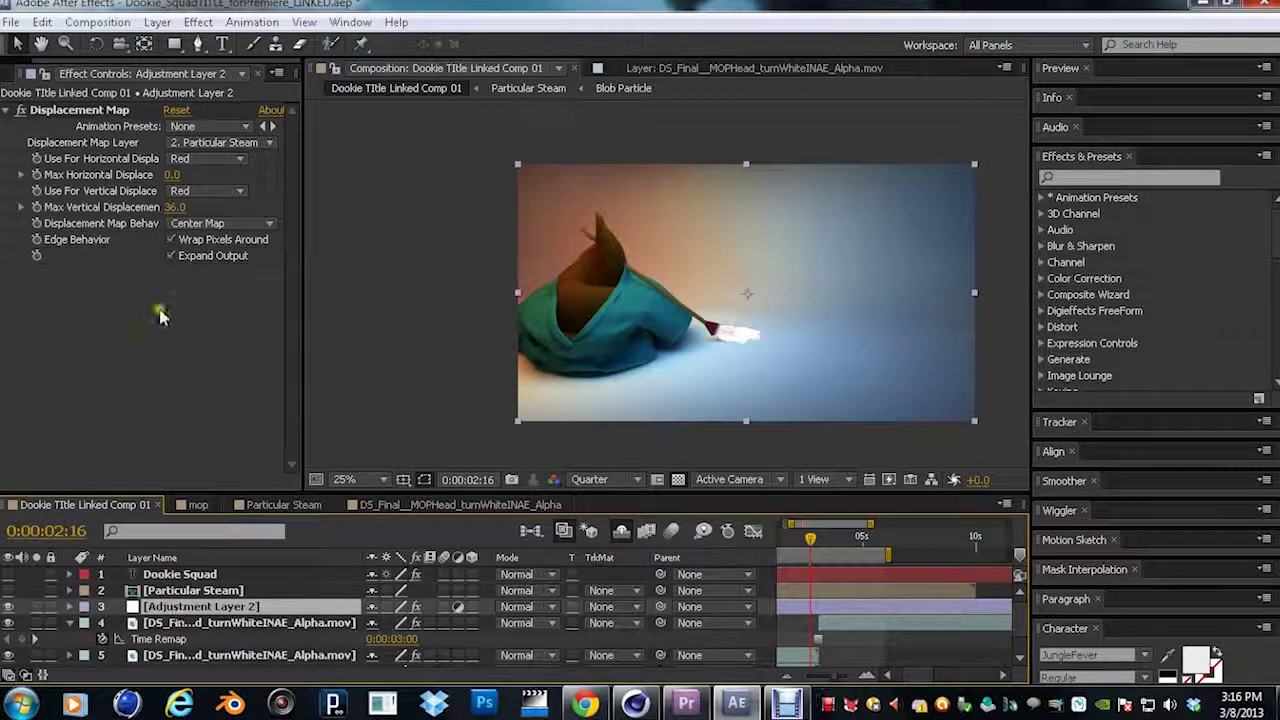
left_click(110, 112)
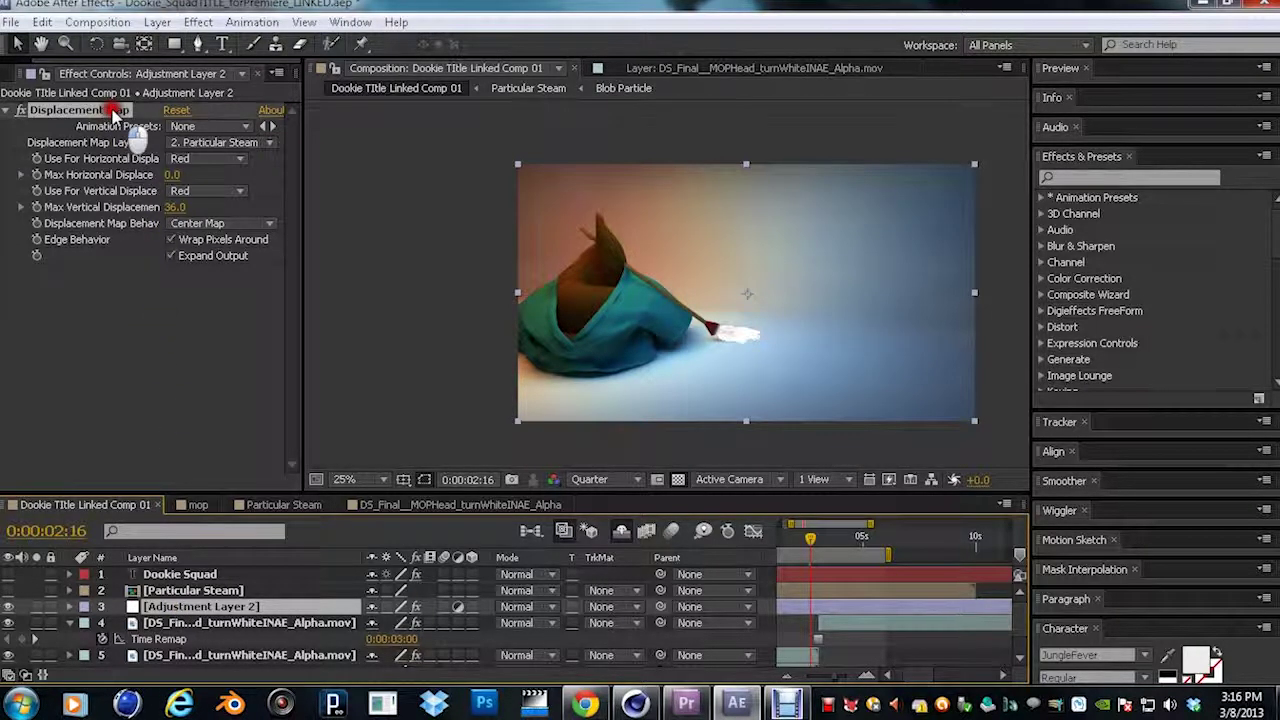
left_click(195, 146)
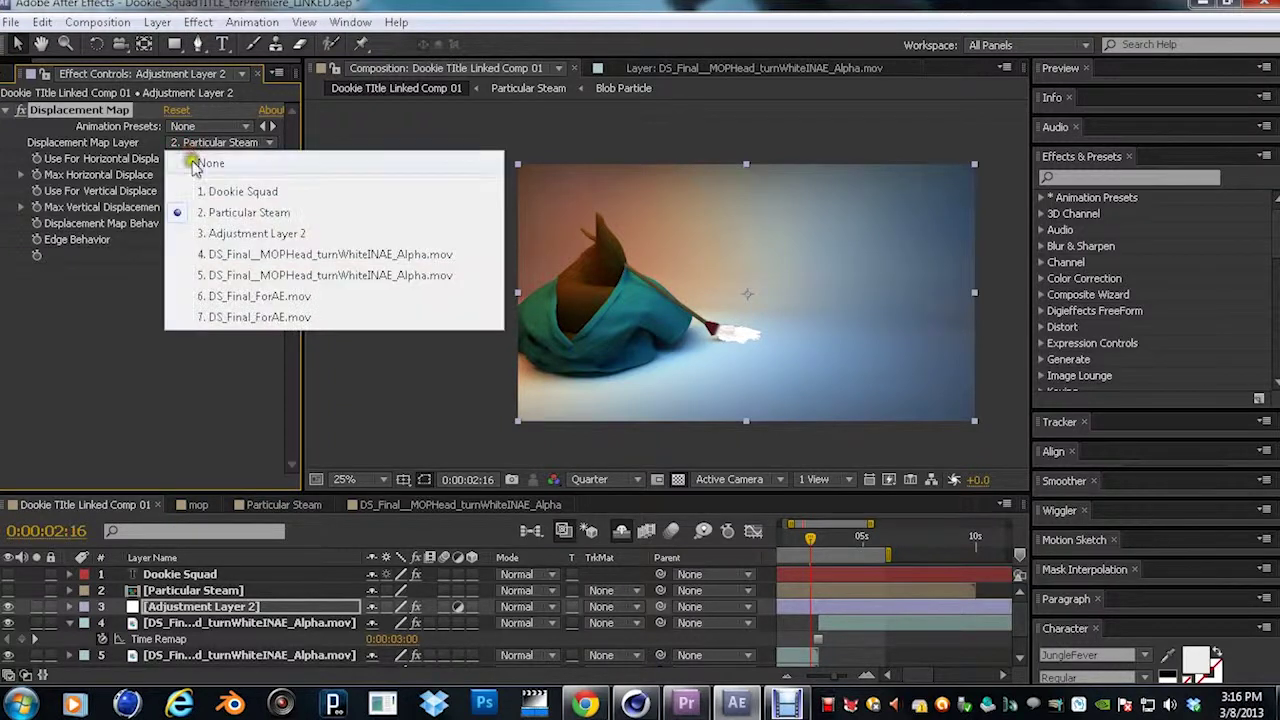
left_click(207, 214)
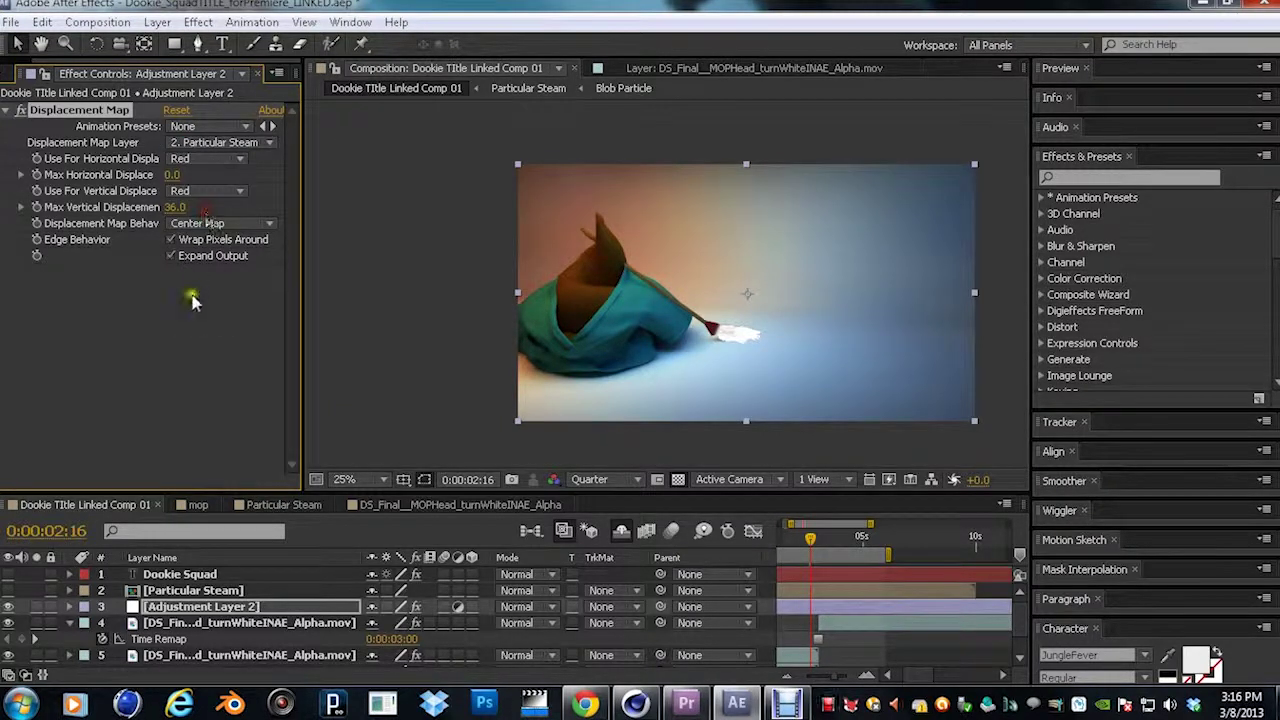
left_click(195, 160)
left_click(175, 177)
left_click_drag(834, 676, 805, 678)
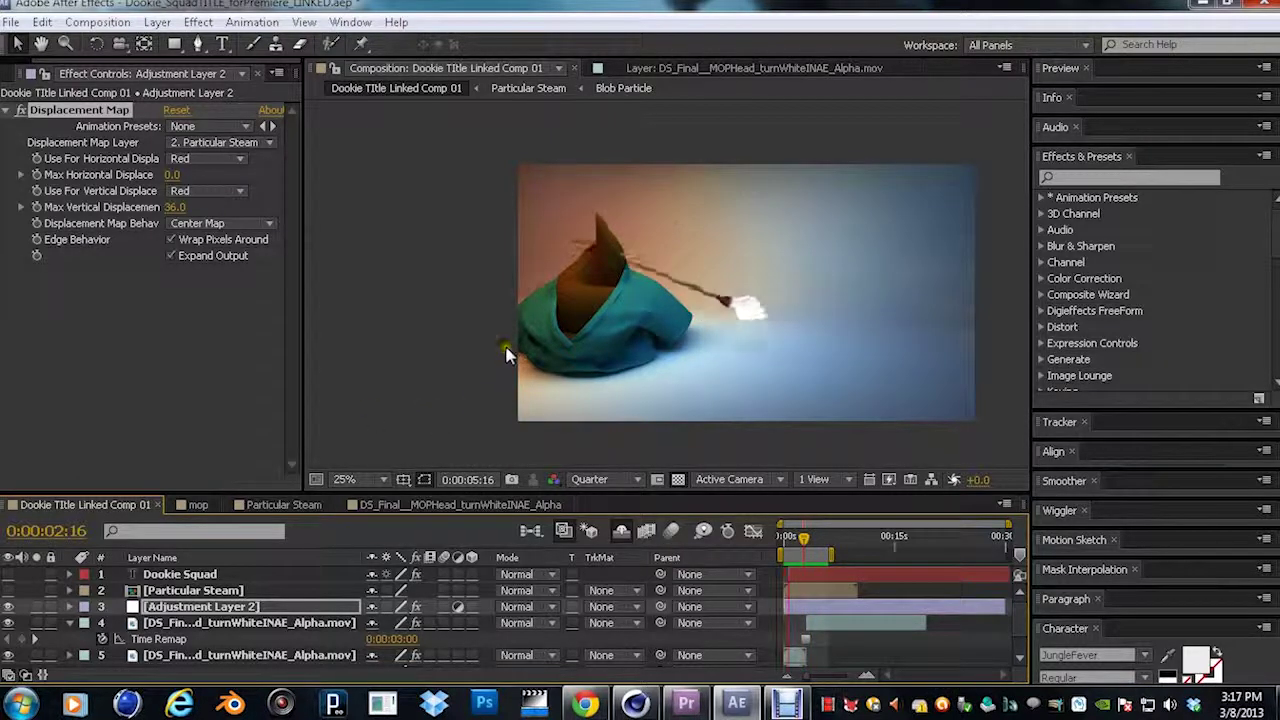
- Zoom the viewer to 50%, glance at the MOPHead alpha comp, and widen the composition viewer
scroll(448, 327, "up", 2)
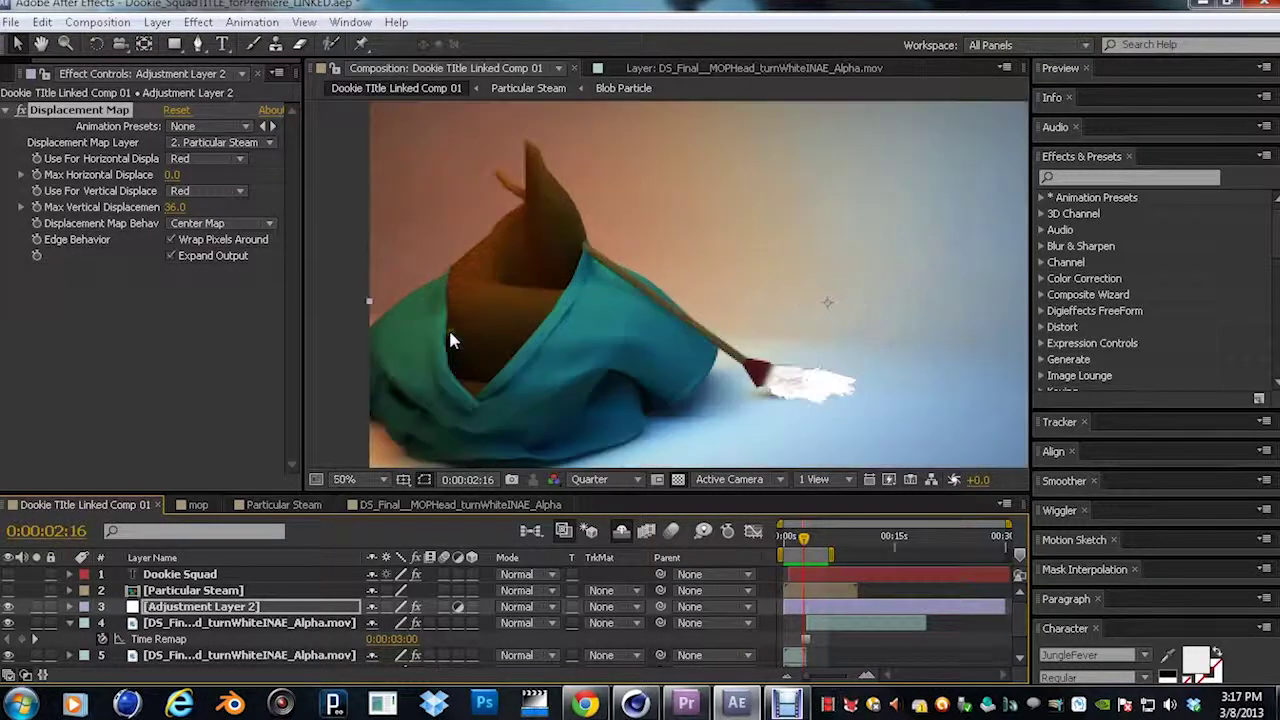
left_click(531, 502)
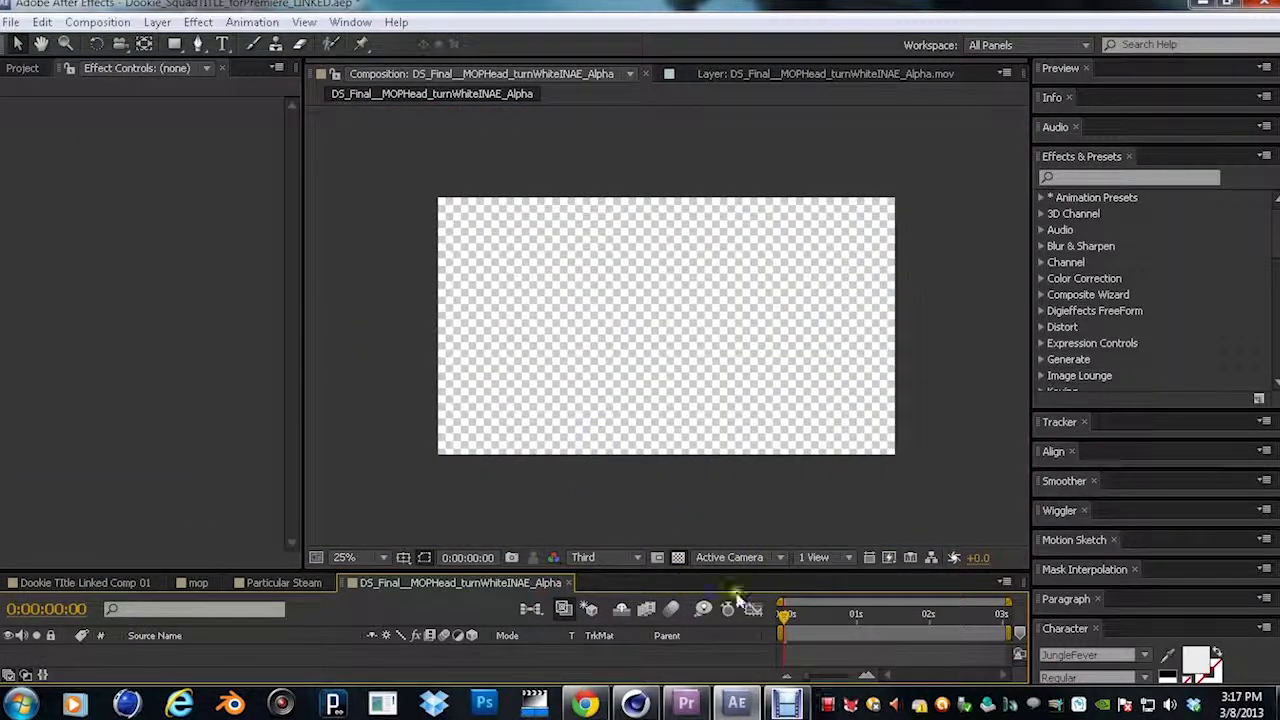
left_click(62, 585)
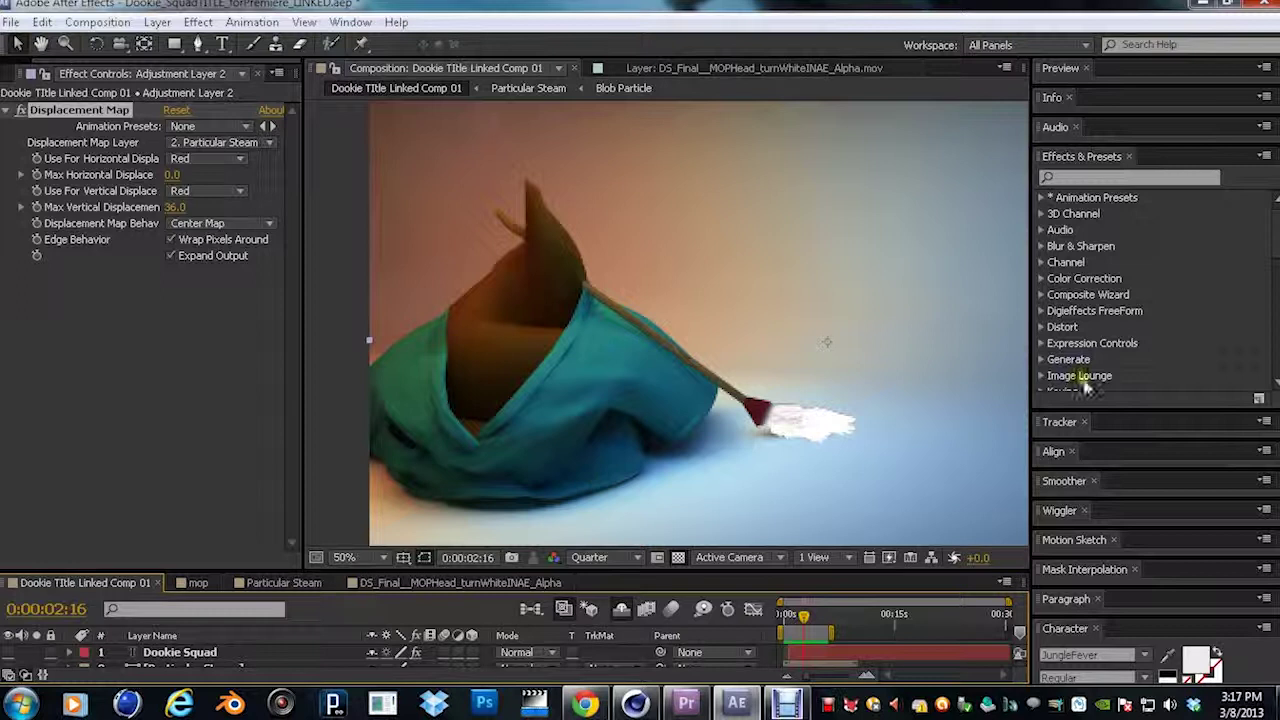
left_click_drag(1033, 355, 1206, 320)
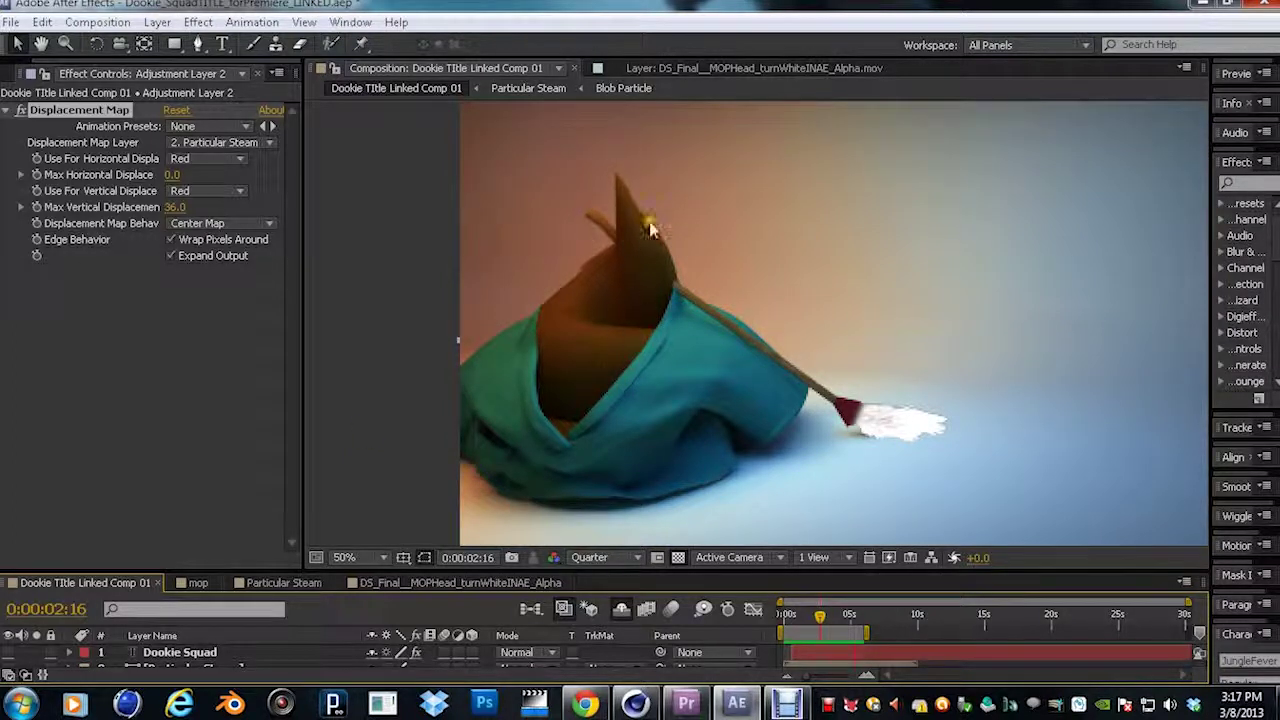
- Preview the Dookie comp to watch the mop under the steam-driven displacement warp
left_click(427, 452)
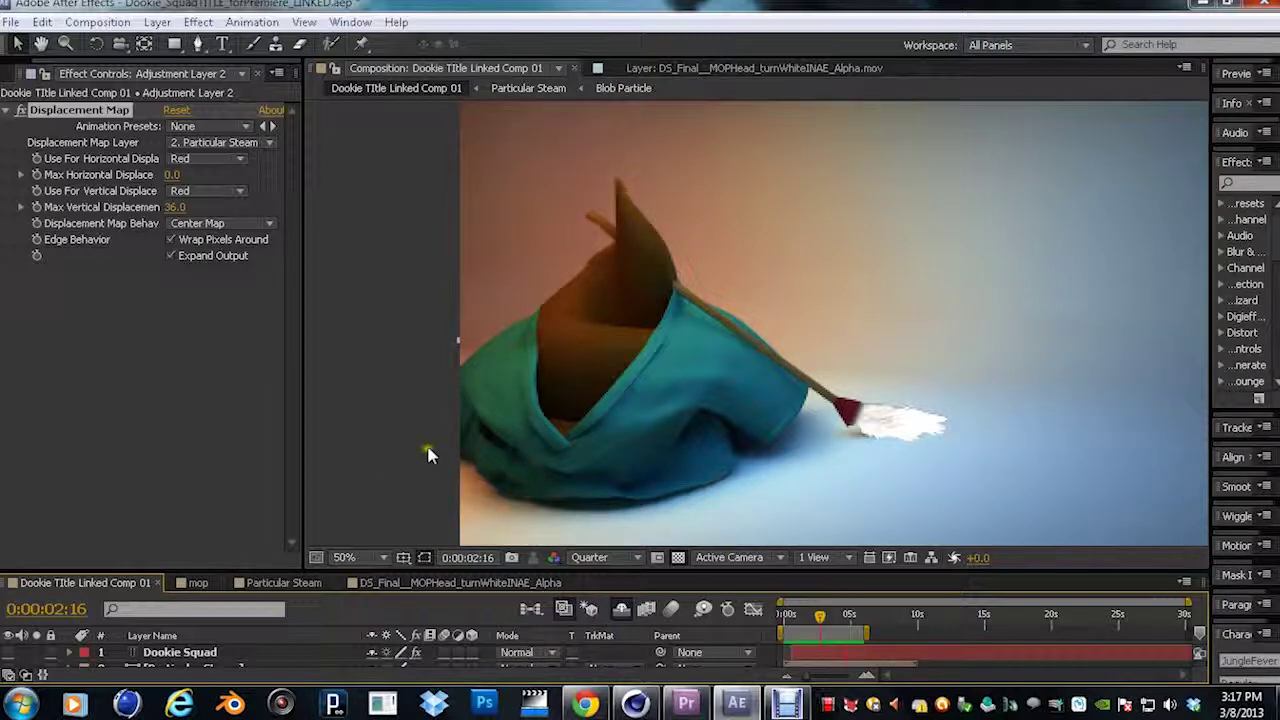
left_click(380, 468)
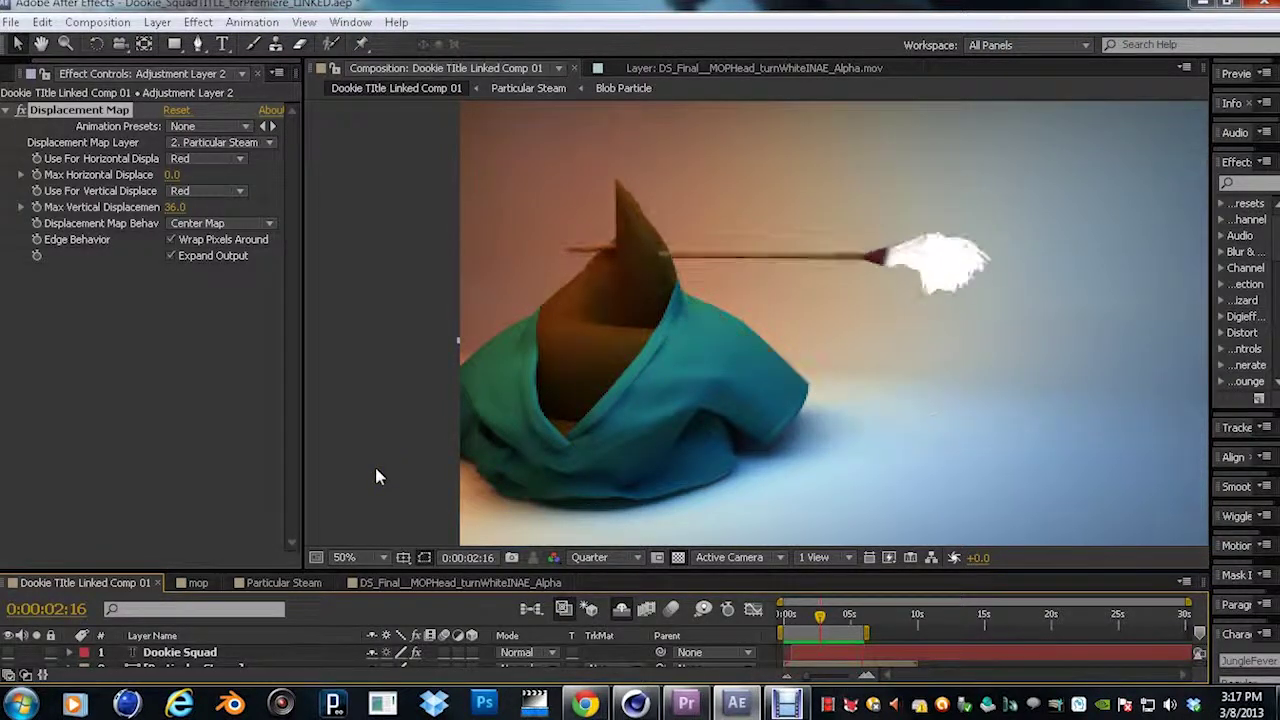
left_click(652, 446)
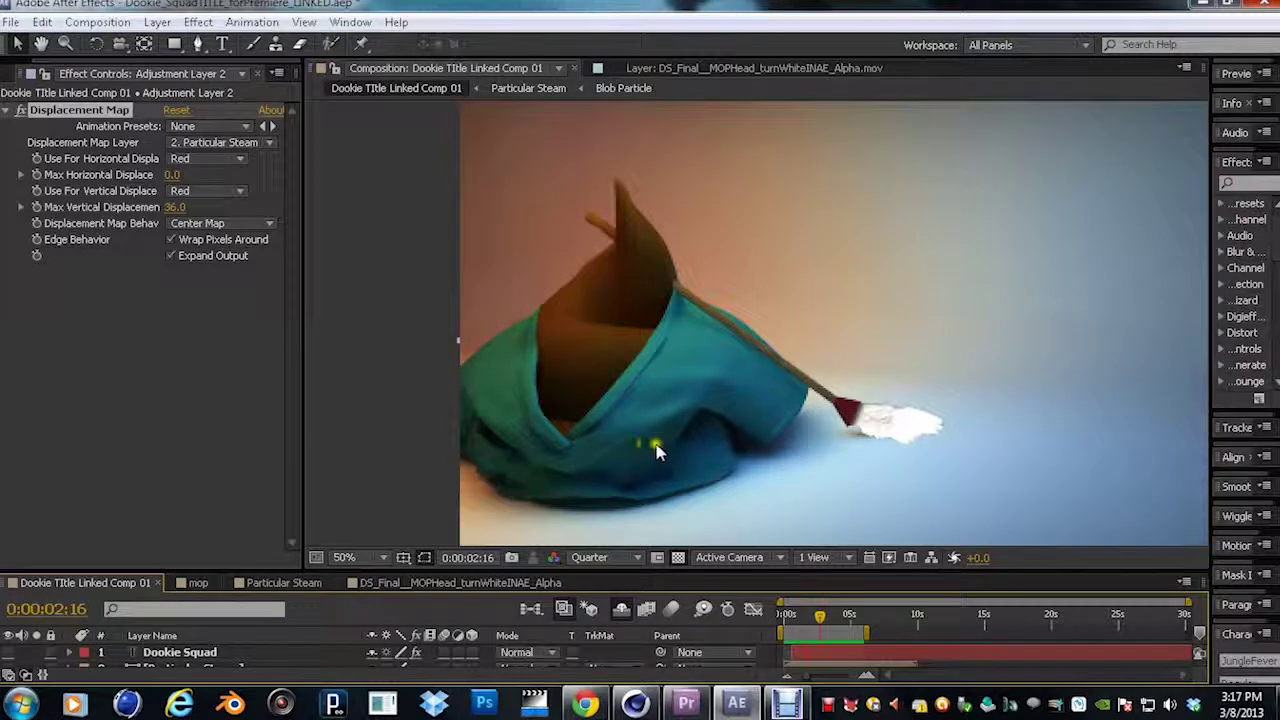
left_click(428, 477)
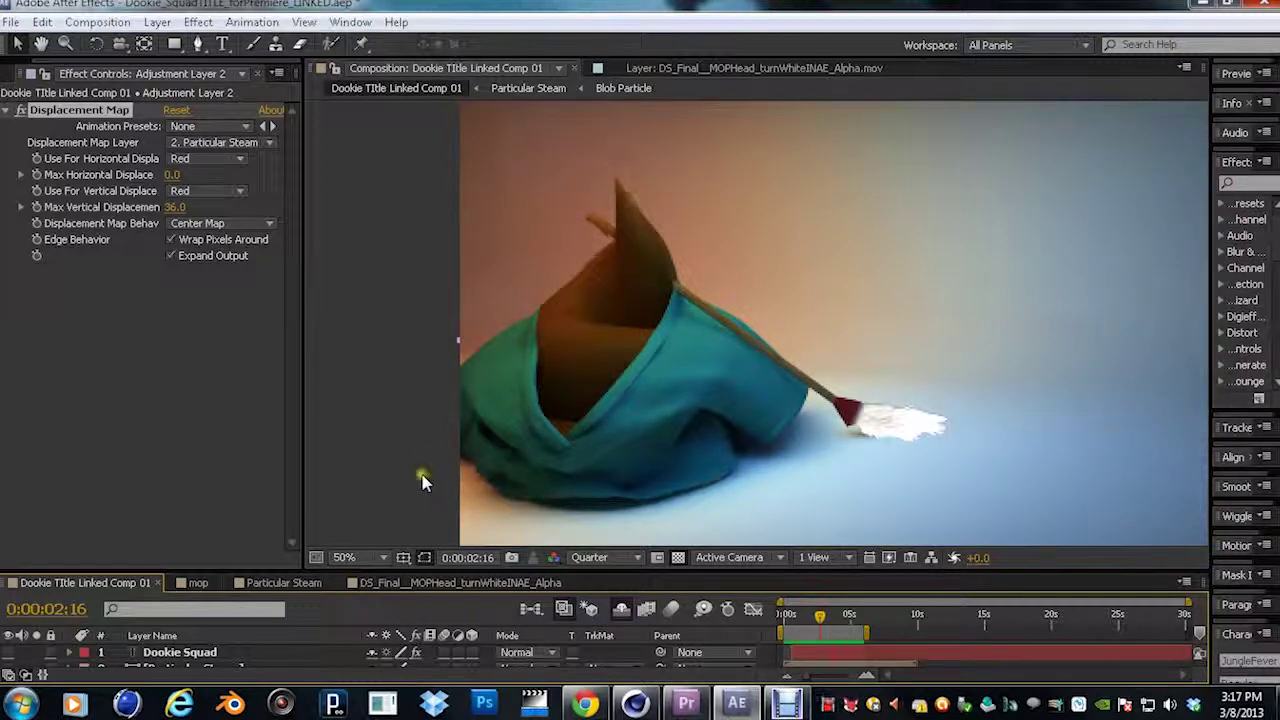